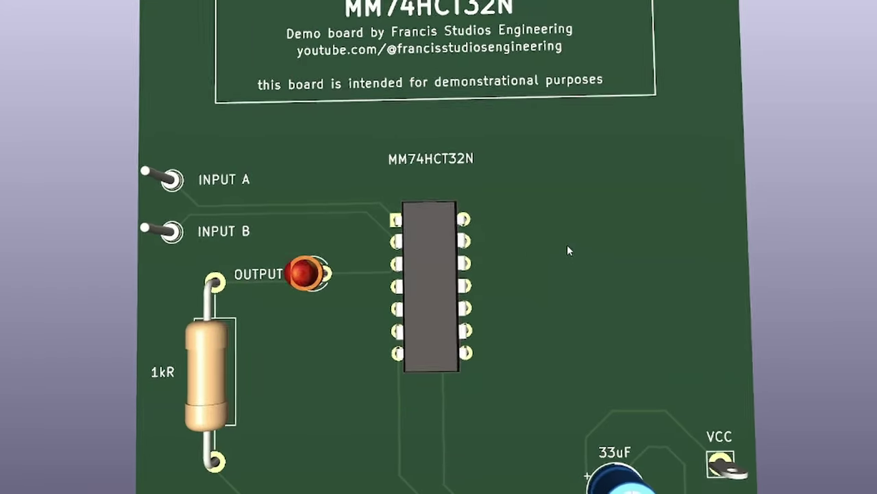
Step: Orbit the 3D board into a low side-on perspective showing component heights
left_click_drag(566, 243, 514, 226)
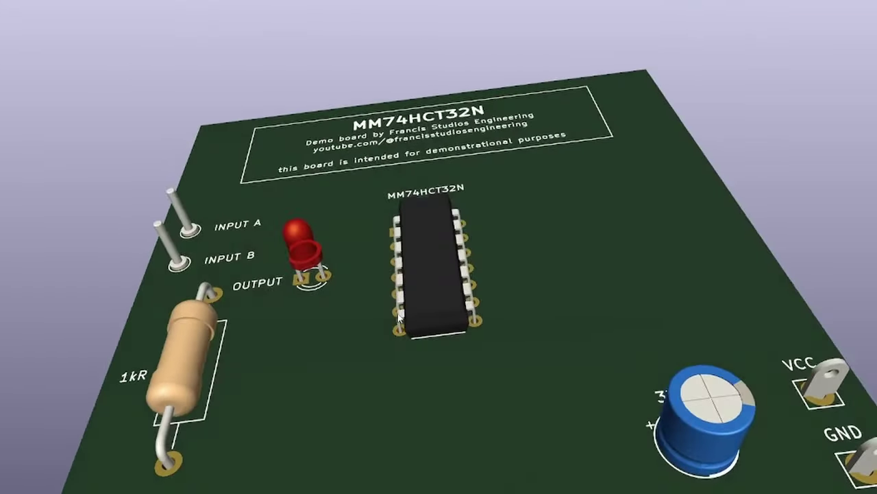
left_click_drag(388, 316, 651, 234)
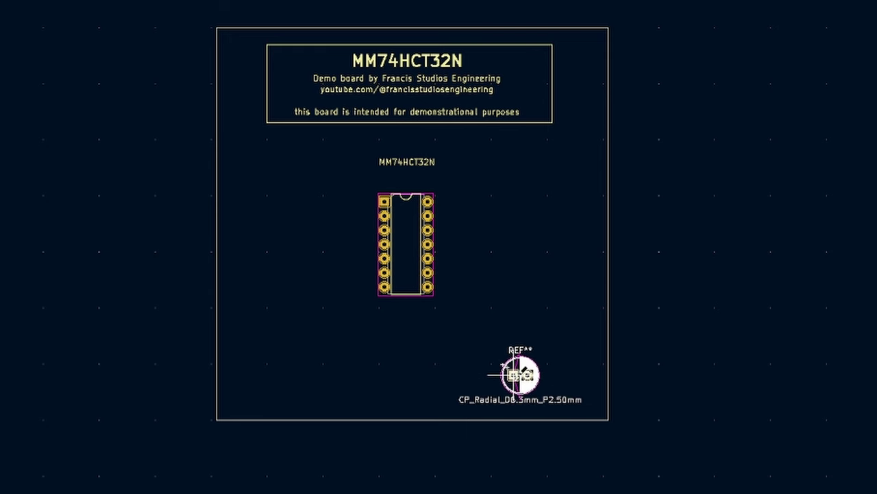
Step: Place the capacitor, hide its footprint-name and fab reference texts, and relabel it 33uF
left_click(513, 374)
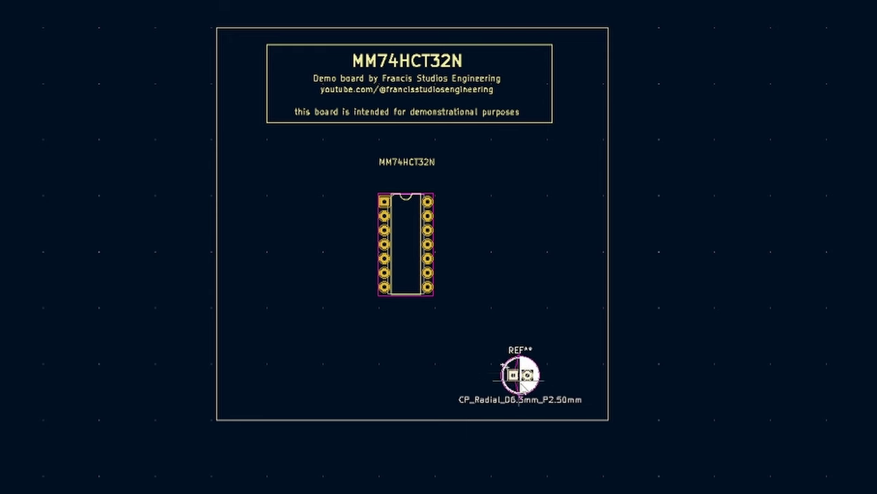
double_click(524, 403)
left_click(151, 38)
left_click(150, 53)
left_click(89, 24)
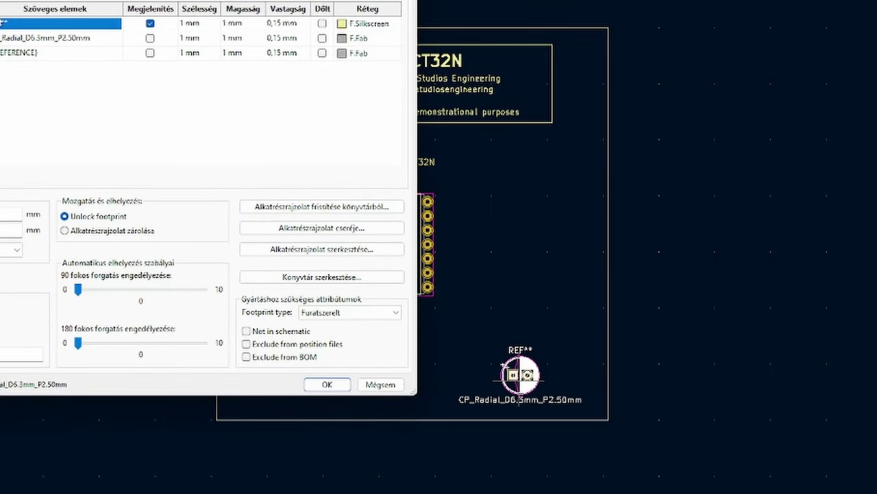
left_click(15, 26)
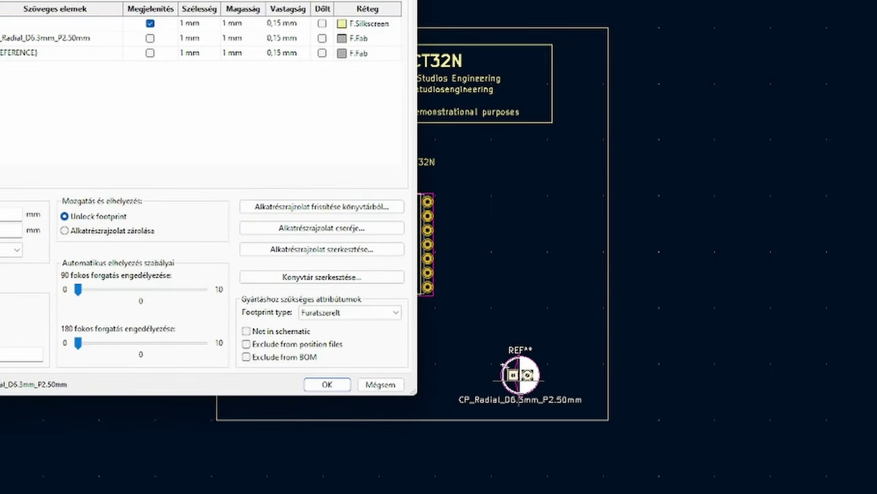
key("Return")
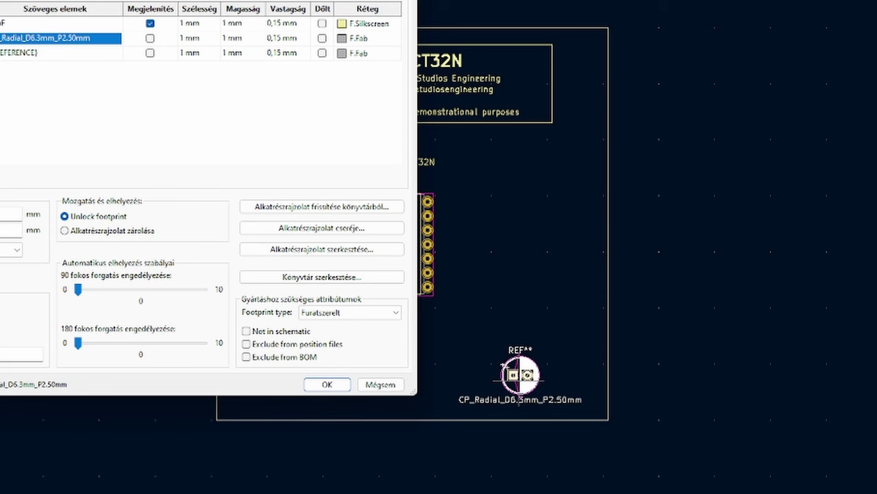
left_click(327, 383)
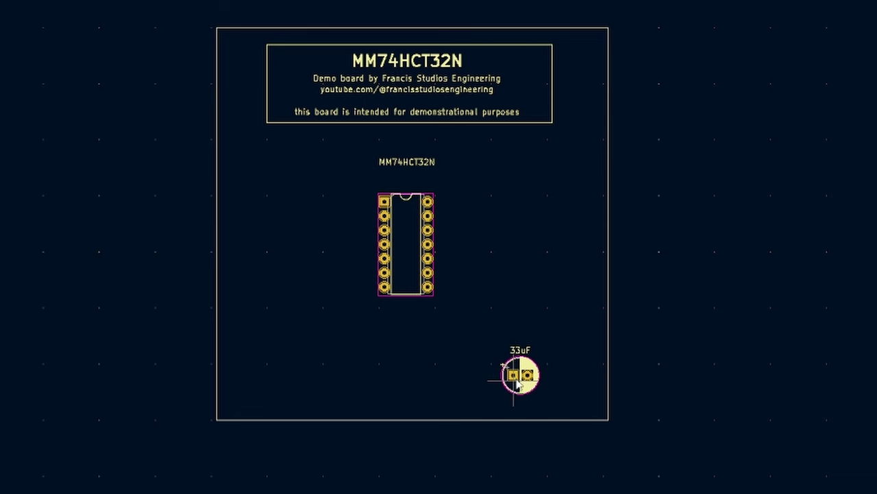
Step: Start a track from the capacitor's first pad
left_click(514, 376)
key("x")
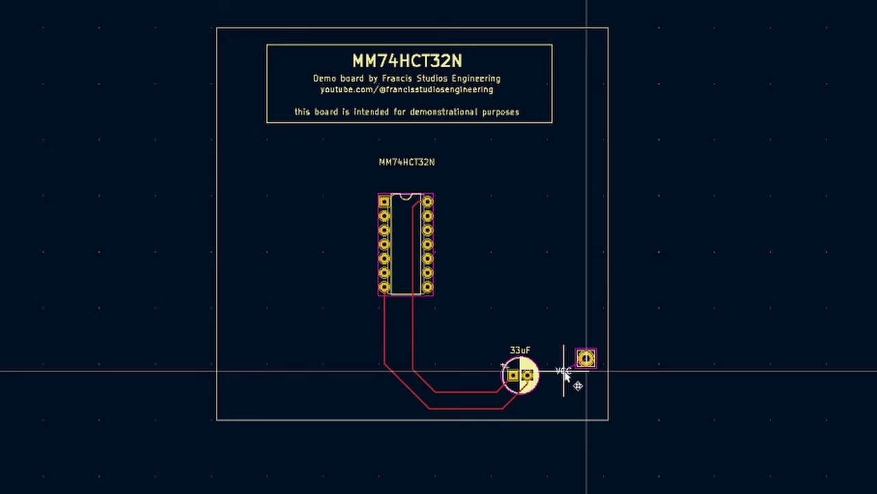
Step: Place the VCC pad and put a duplicate of it directly below
left_click(588, 346)
left_click_drag(566, 332, 600, 390)
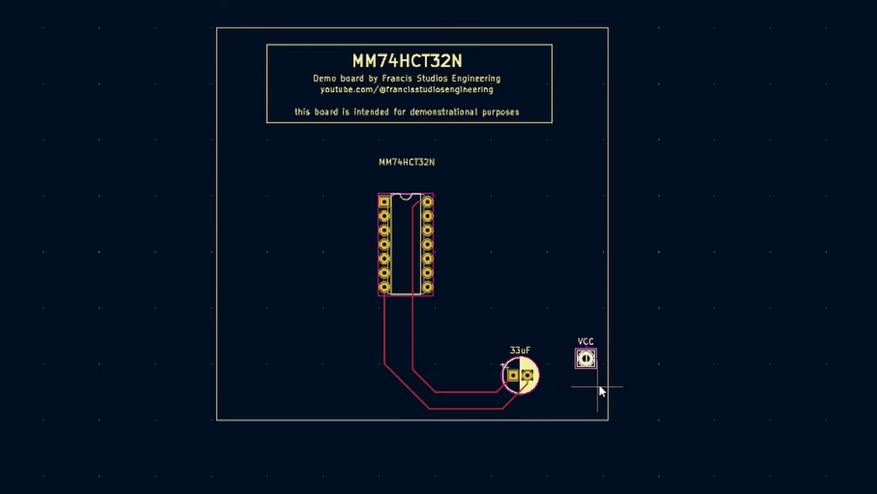
key("ctrl+d")
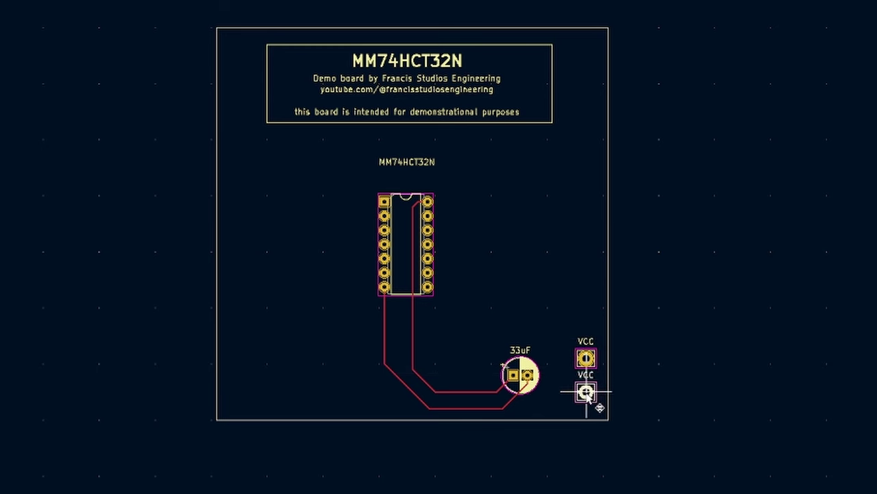
left_click(587, 397)
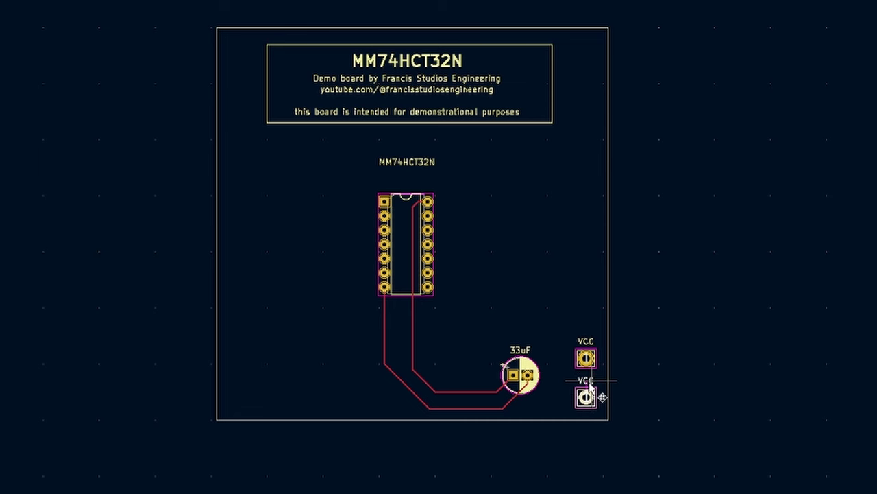
Step: Rename the duplicated pad's reference to GND and begin a track from the VCC pad
double_click(588, 380)
type("GND")
key("Return")
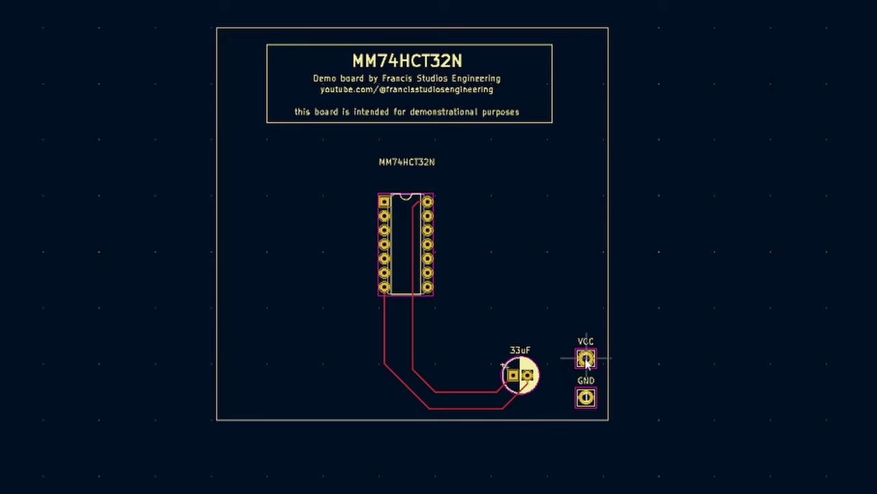
key("x")
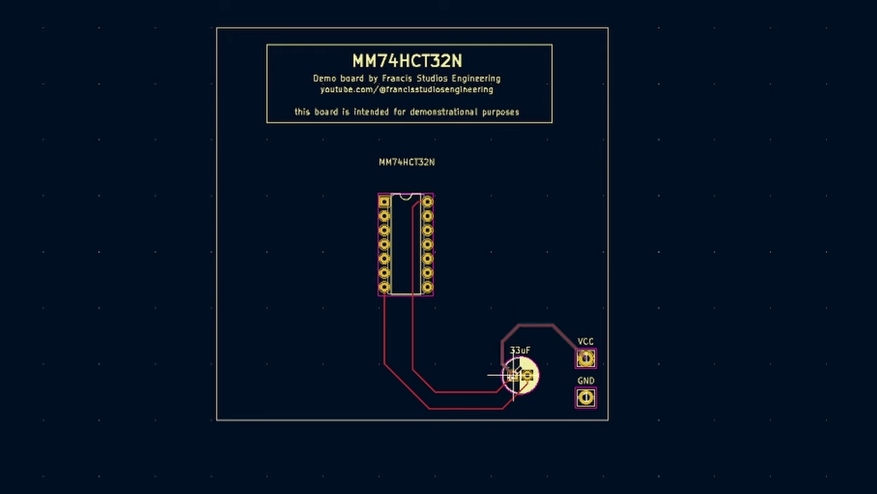
Step: End the VCC track on the capacitor's pad
left_click(513, 375)
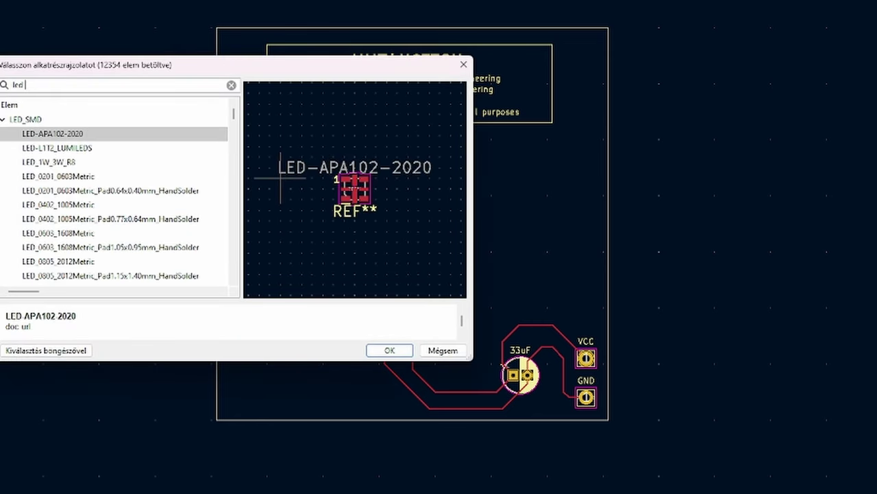
Step: Filter the footprint chooser to 'led tht' and browse the 3 mm through-hole LED footprints
type(" smd")
key("BackSpace")
key("BackSpace")
type("tht")
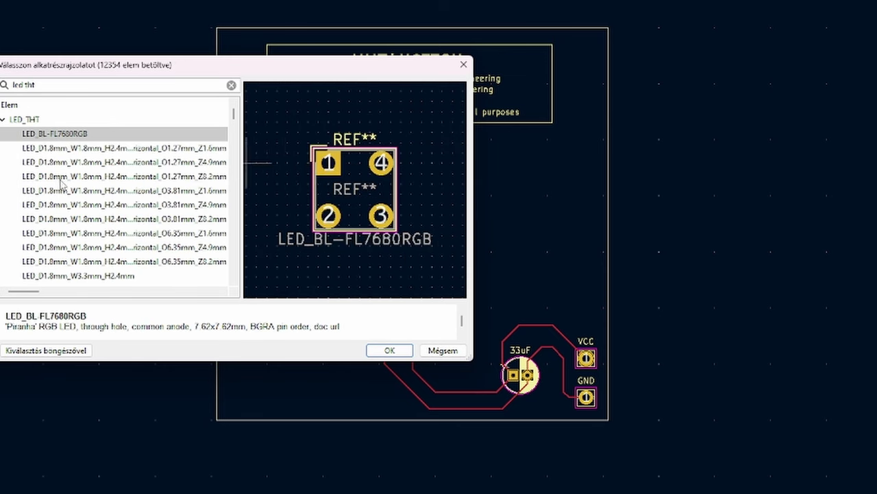
left_click(55, 190)
left_click(65, 232)
scroll(69, 219, "down", 5)
left_click(71, 205)
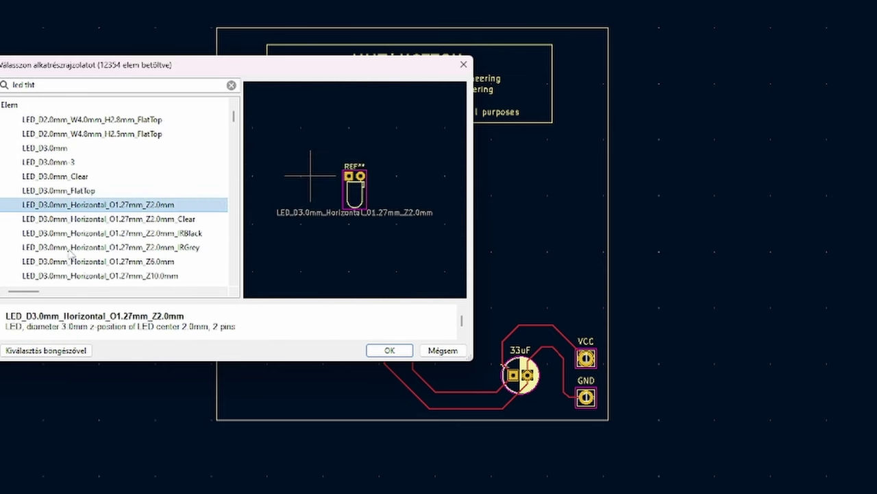
left_click(68, 255)
left_click(79, 291)
Step: Preview LED_D5.0mm_Clear, the 5 mm horizontal and the clear 3 mm LED footprints to compare sizes
left_click(78, 251)
left_click(84, 275)
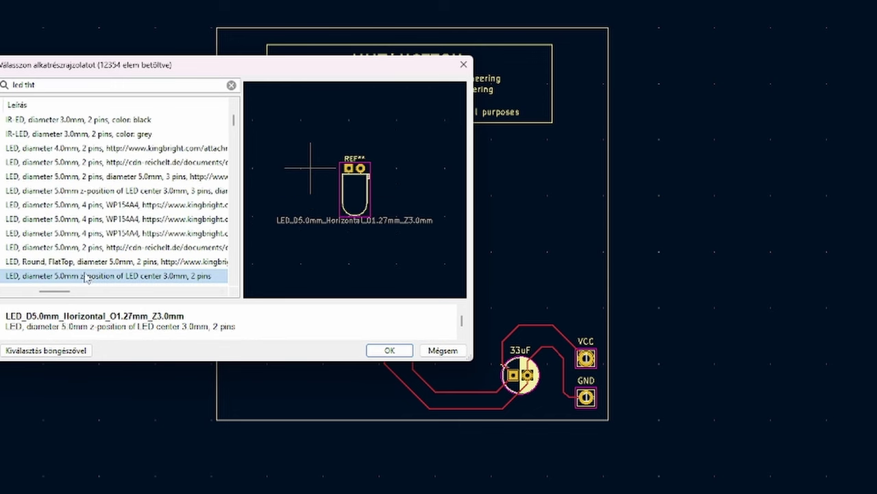
left_click(82, 190)
left_click(79, 162)
scroll(79, 163, "up", 2)
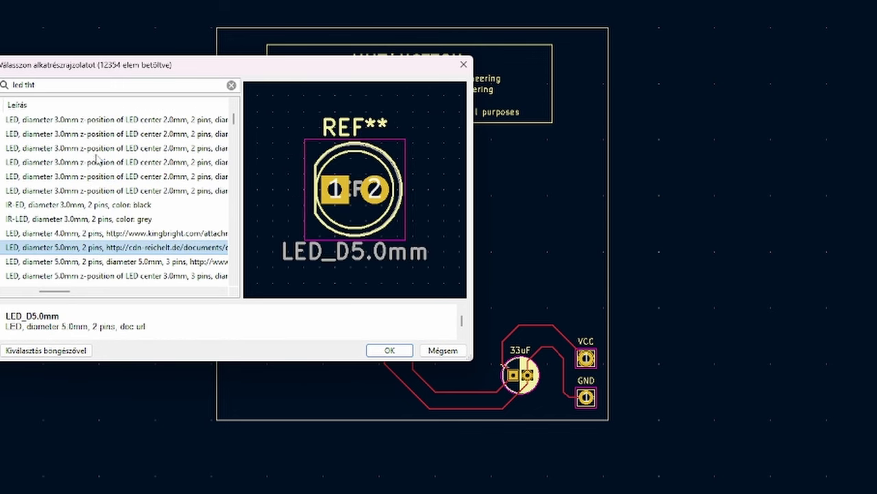
left_click(80, 163)
scroll(80, 166, "up", 1)
left_click(79, 176)
scroll(80, 178, "up", 2)
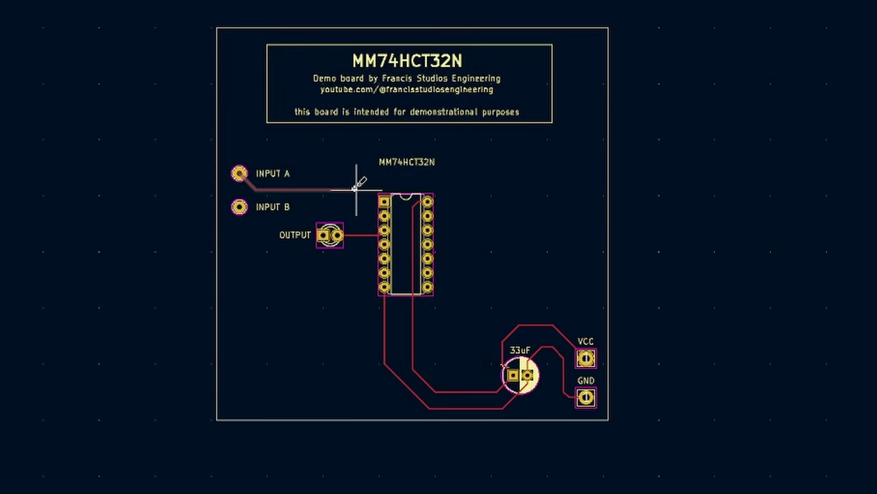
Step: Route INPUT A to IC pin 1 and INPUT B to IC pin 2
left_click(386, 200)
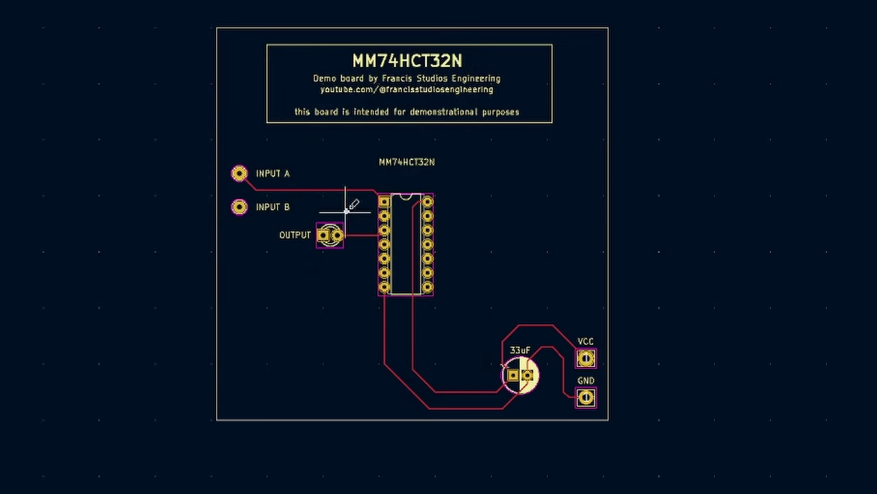
left_click(239, 207)
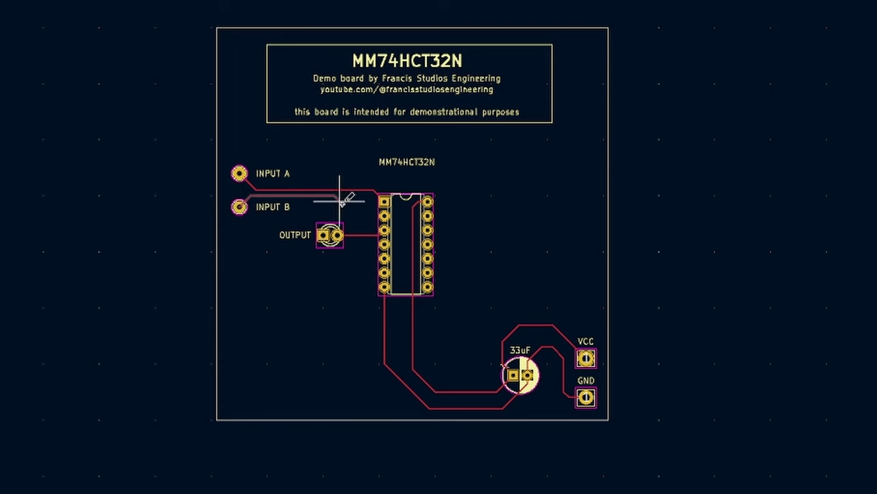
left_click(385, 215)
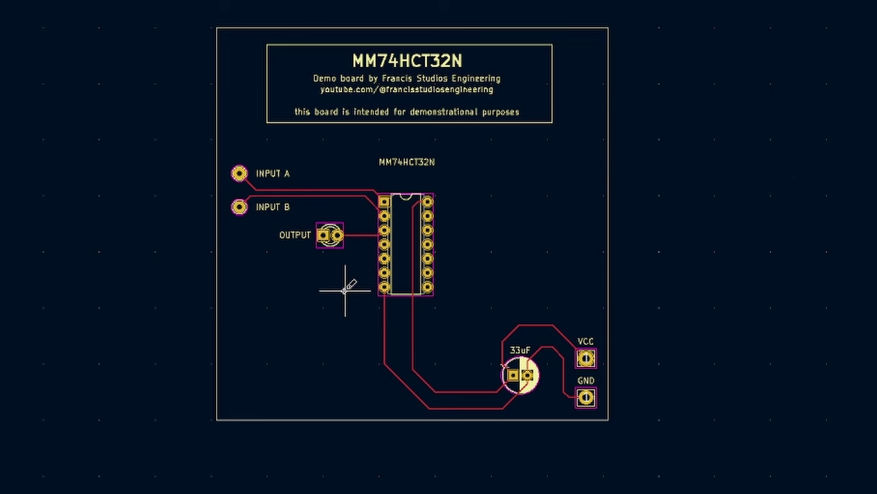
Step: Search the footprint chooser for resistors and preview the axial through-hole footprints
type("aresistor tht")
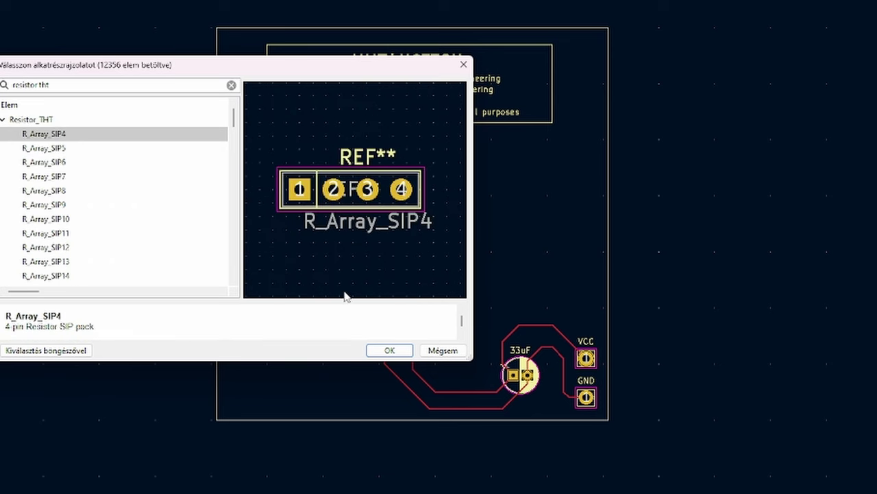
left_click(48, 165)
scroll(41, 209, "down", 5)
scroll(41, 210, "down", 4)
left_click(41, 204)
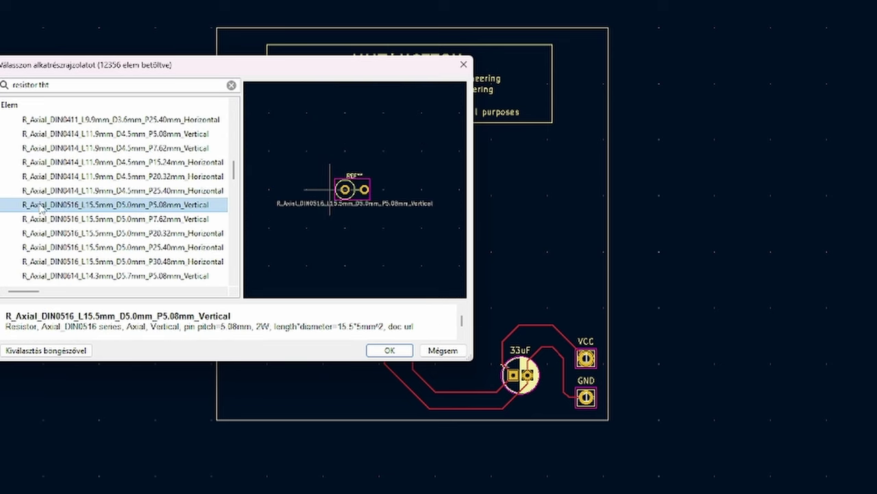
left_click(84, 247)
Step: Compare axial resistor pitches and take R_Axial_DIN0414_L11.9mm_D4.5mm_P20.32mm_Horizontal for placement
left_click(89, 219)
left_click(84, 177)
left_click(83, 166)
left_click(102, 203)
left_click(83, 176)
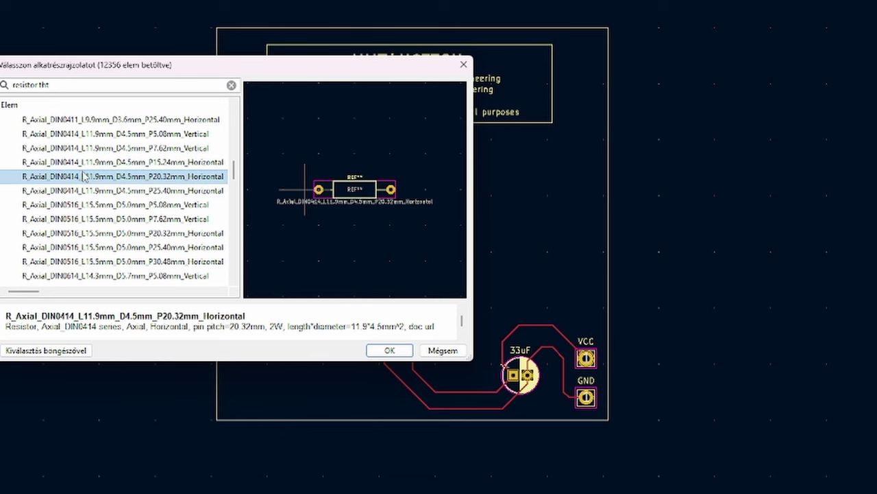
double_click(75, 178)
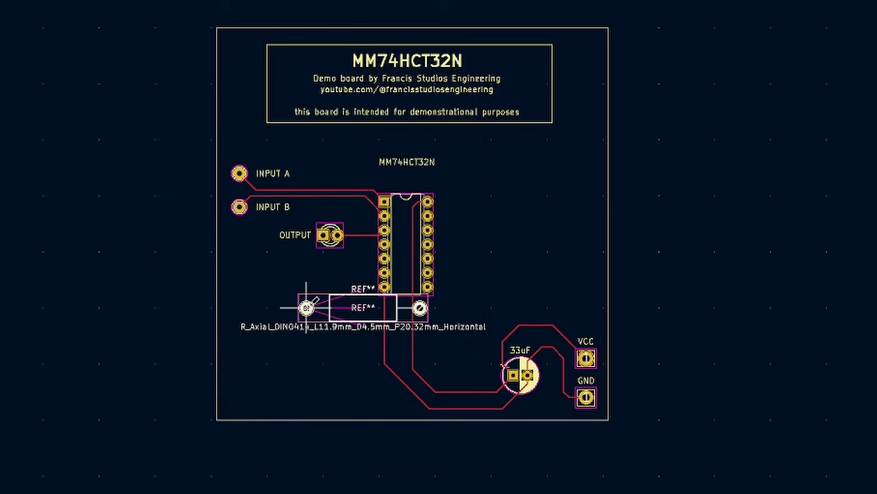
Step: Rotate the resistor vertical and hide its footprint-name and fab reference texts
key("r")
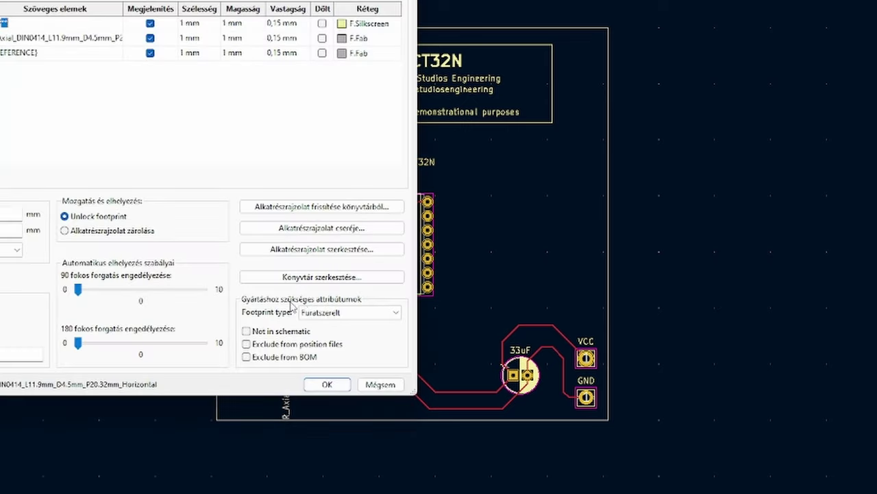
left_click(152, 39)
left_click(151, 53)
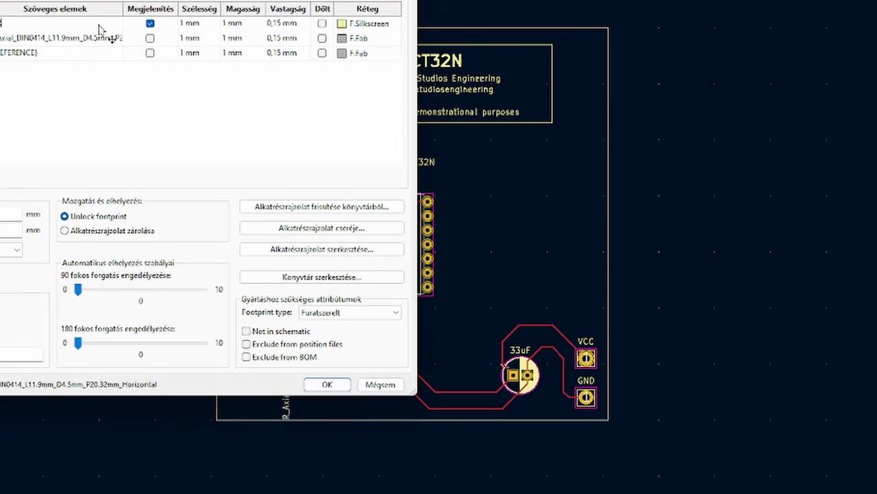
left_click(327, 384)
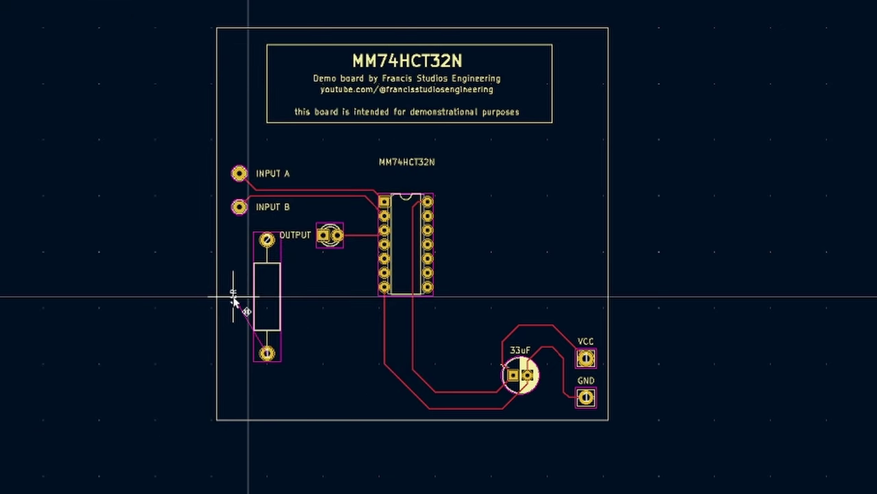
Step: Move the 1kR label left of the resistor and route its bottom pad to the capacitor's track
left_click(234, 298)
left_click(306, 312)
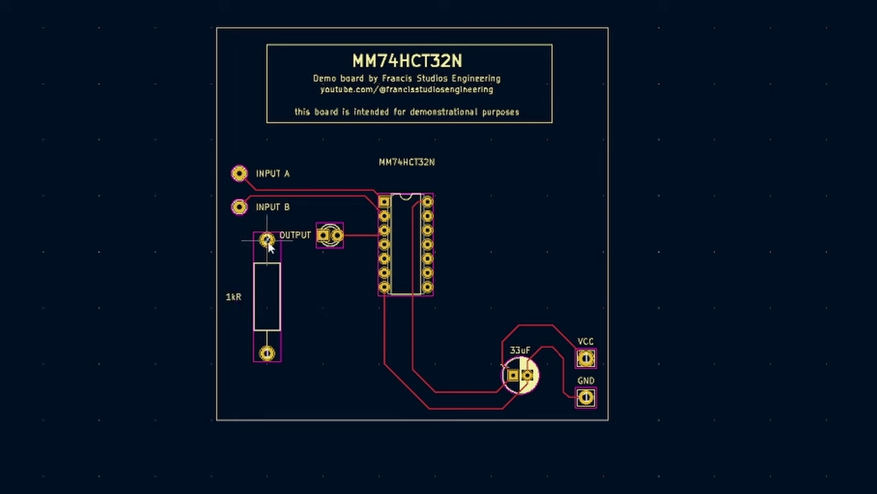
key("x")
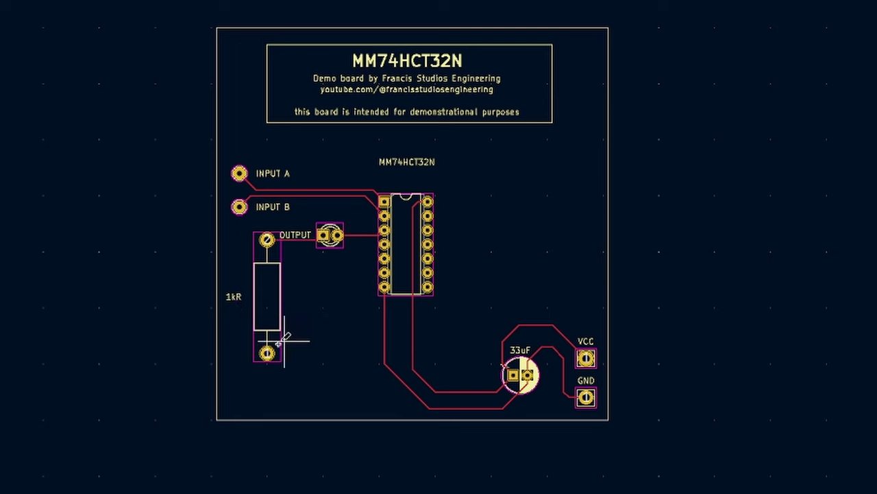
left_click(266, 353)
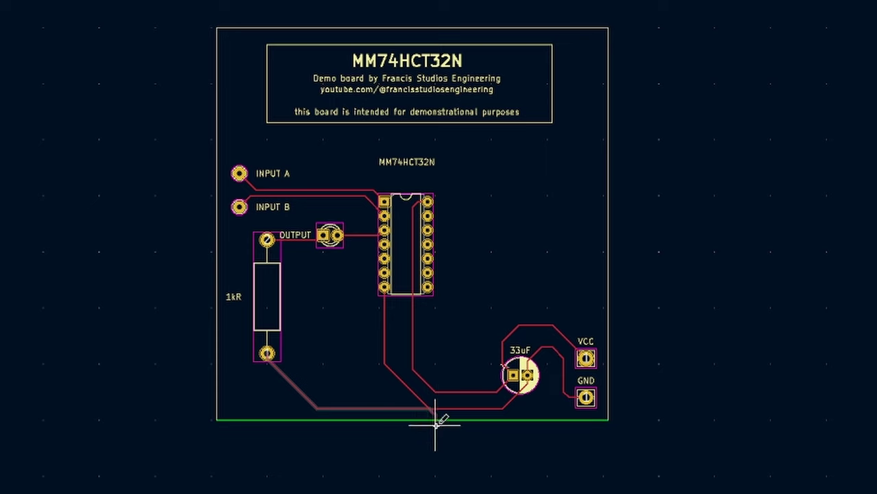
left_click(441, 407)
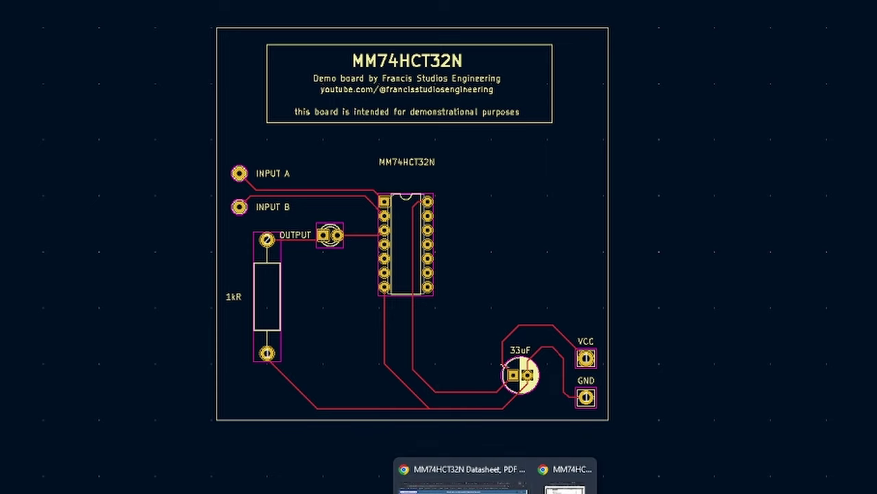
Step: Zoom in and out on the board to inspect the copper tracks joining the footprints
scroll(377, 203, "down", 2)
scroll(376, 204, "up", 2)
scroll(374, 245, "down", 2)
scroll(333, 244, "up", 2)
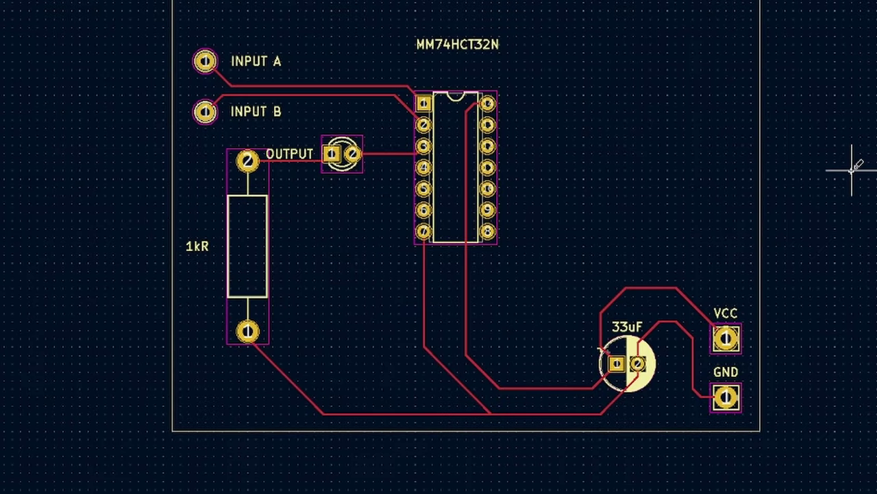